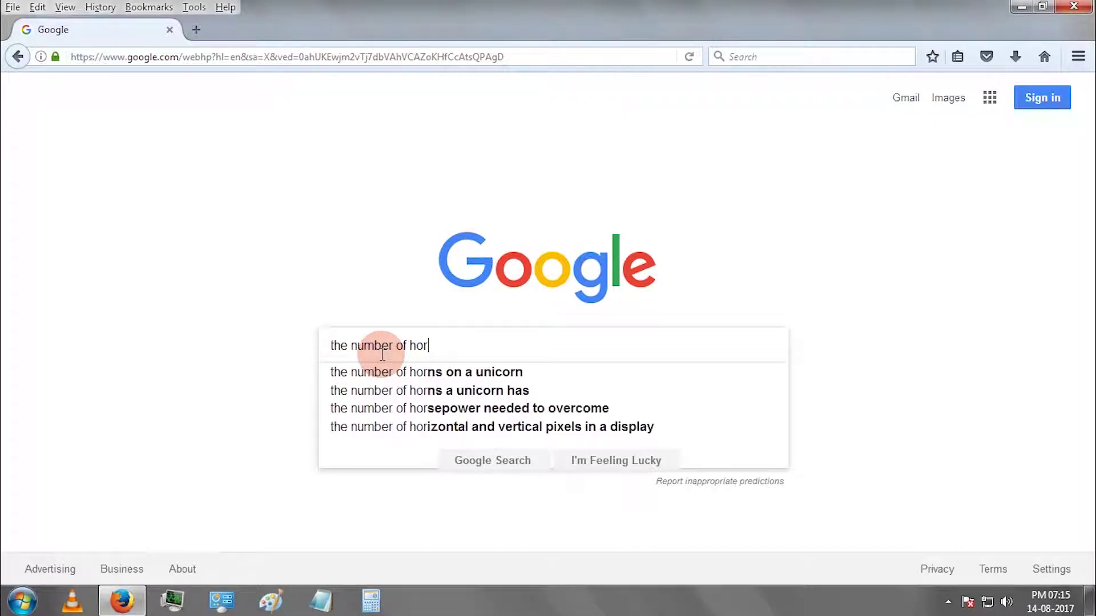
type("ns on a")
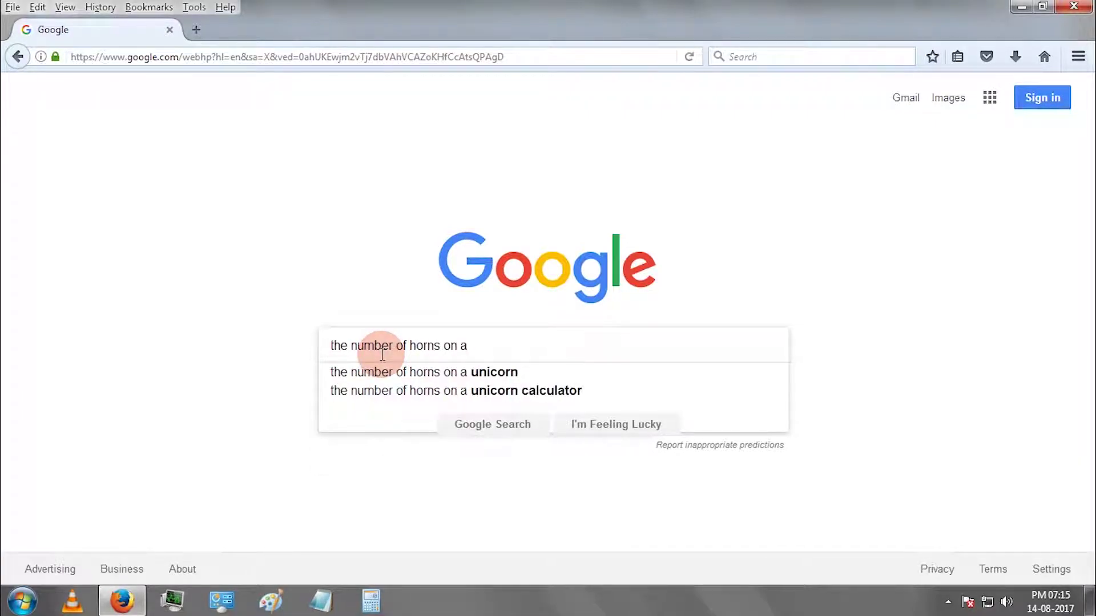
- Search for unicorn horns, then paste and search the long sqrt heart formula
left_click(440, 372)
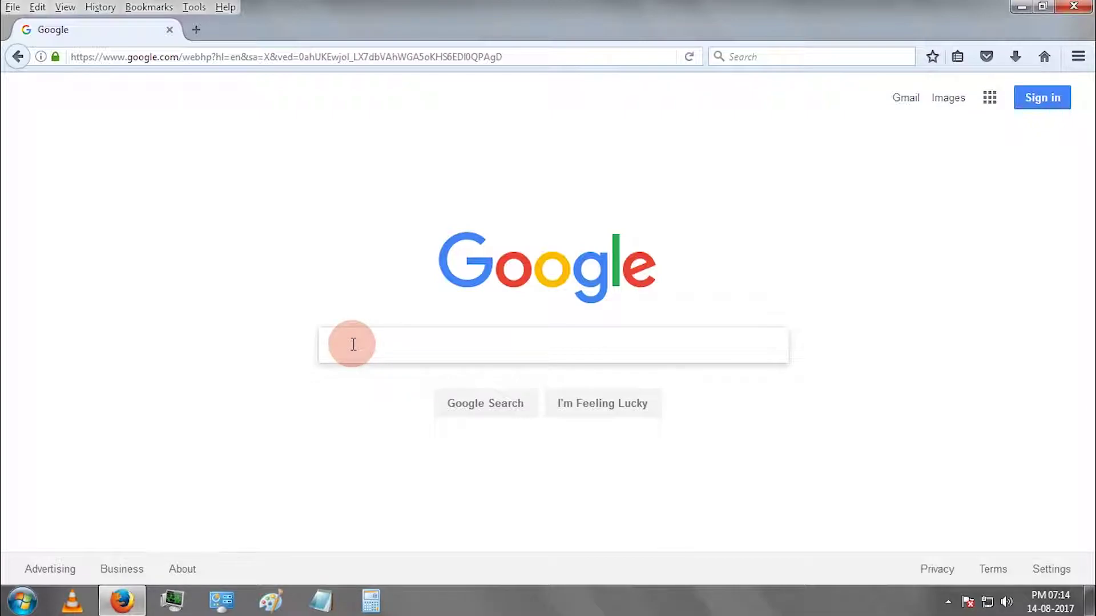
right_click(353, 345)
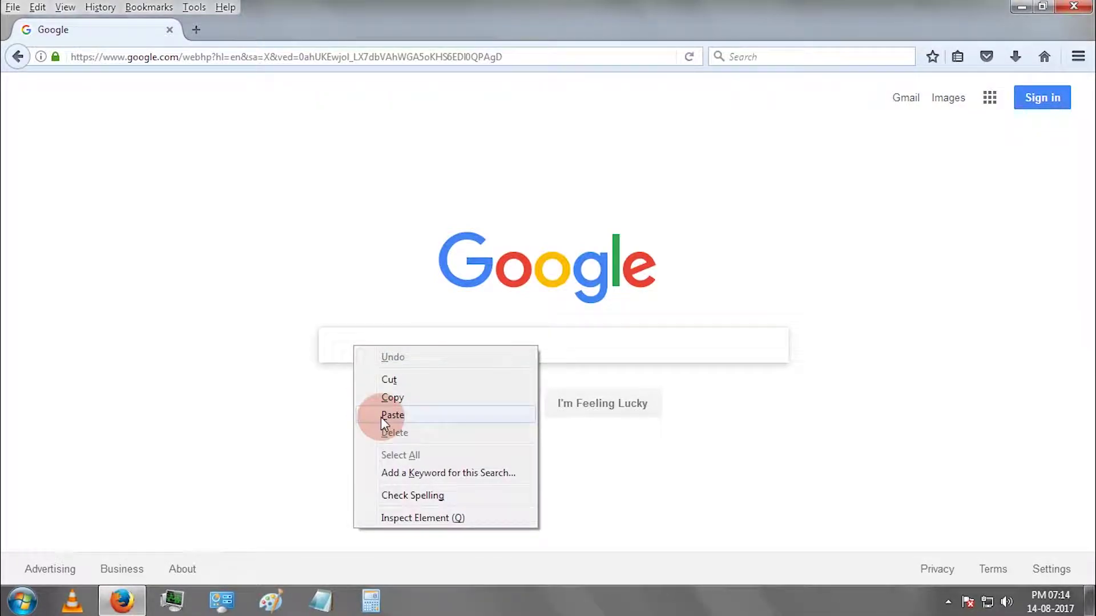
left_click(381, 417)
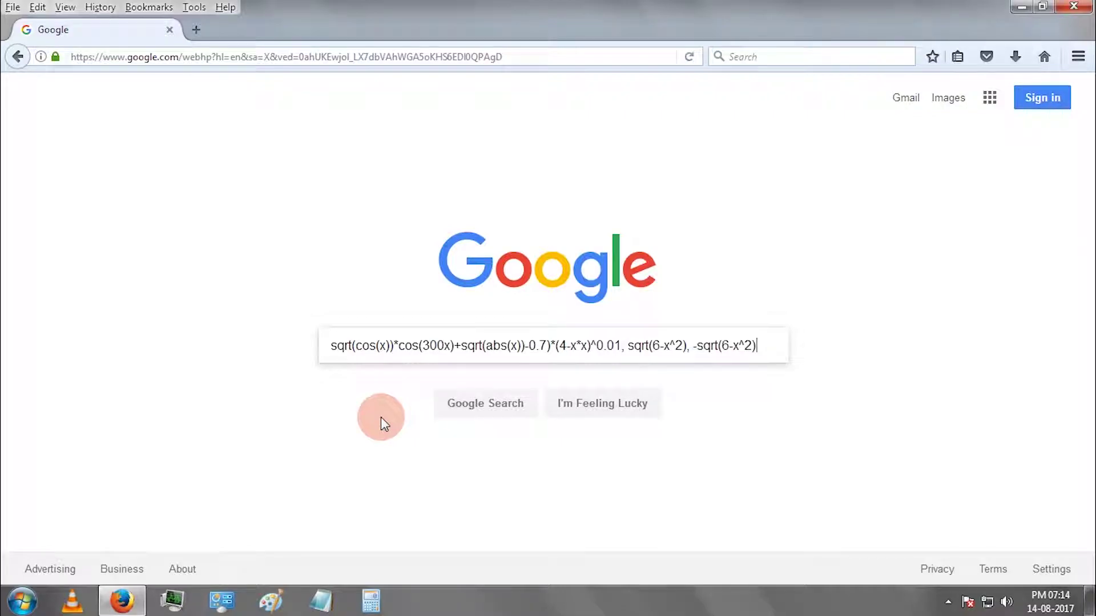
key("Return")
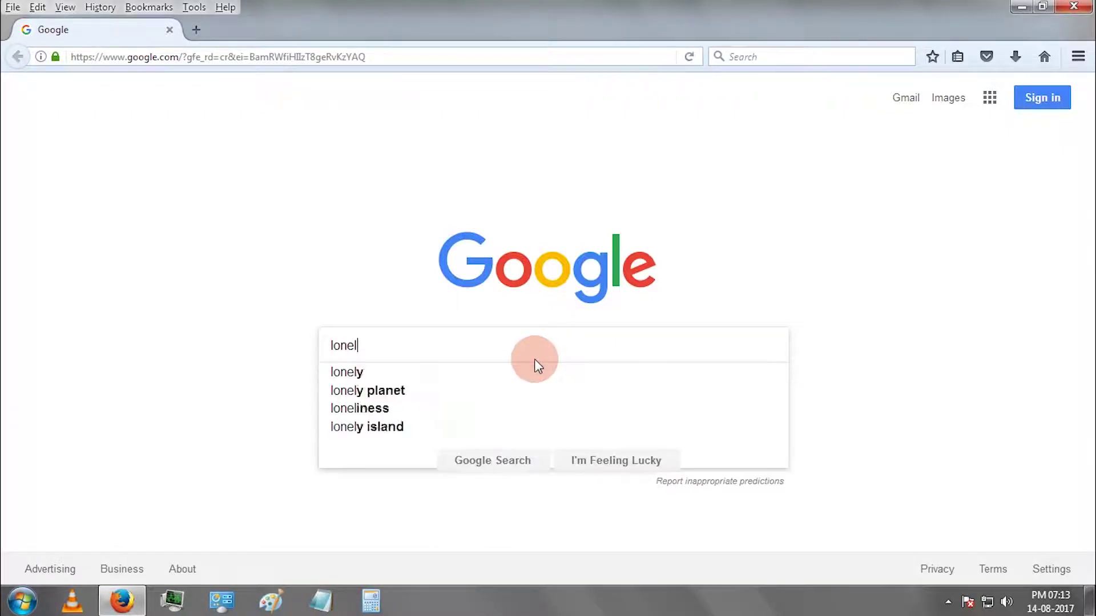
type("iest number")
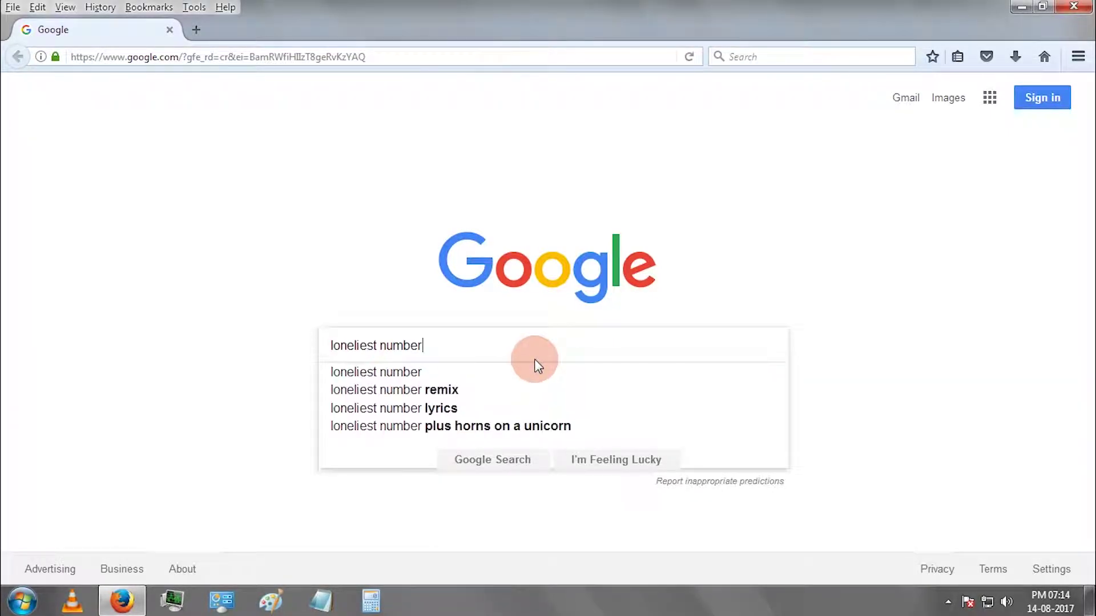
- Search 'loneliest number' and 'spin dreidel', then spin the dreidel twice
key("Return")
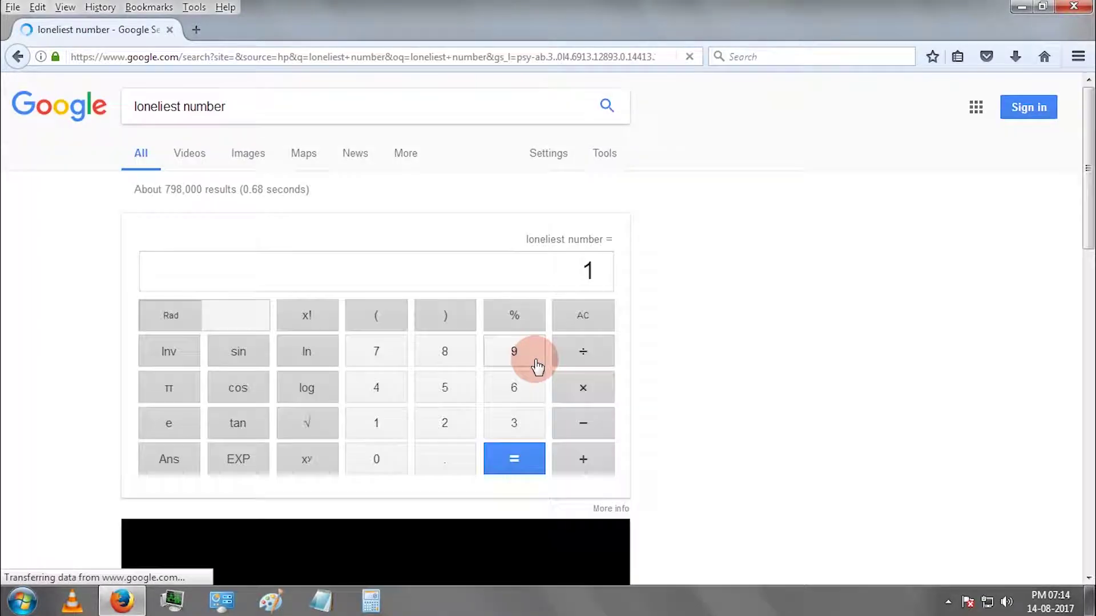
type("sp")
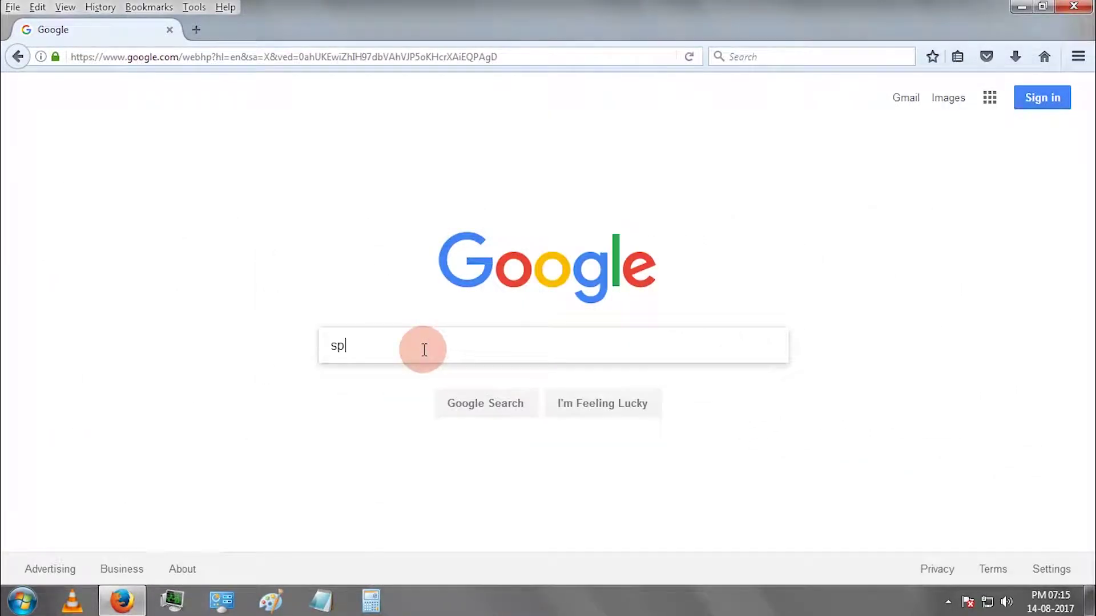
type("in dreidel")
key("Return")
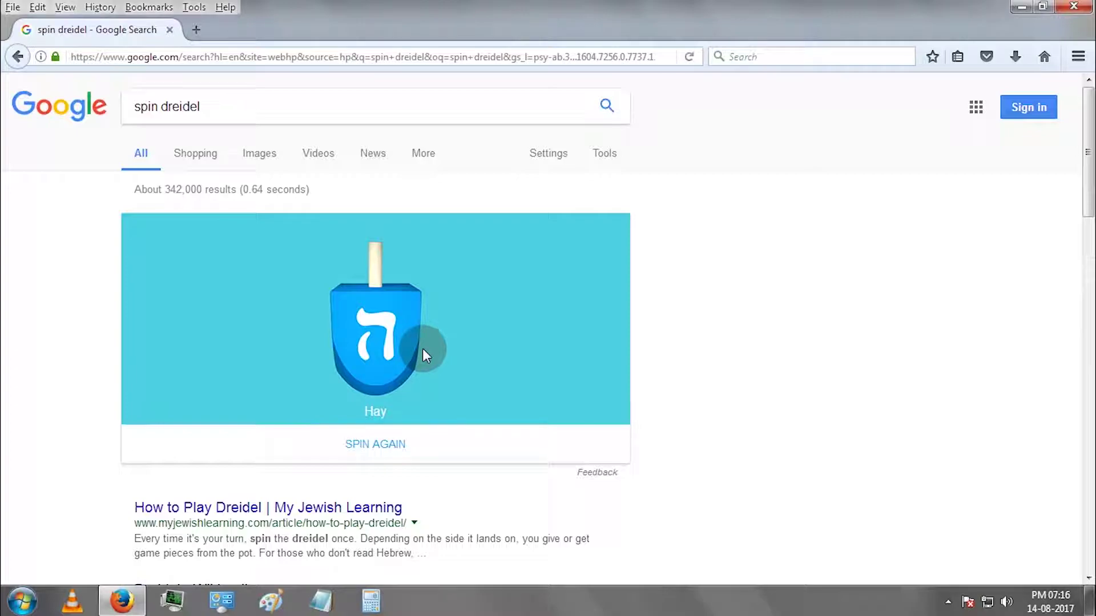
left_click(356, 303)
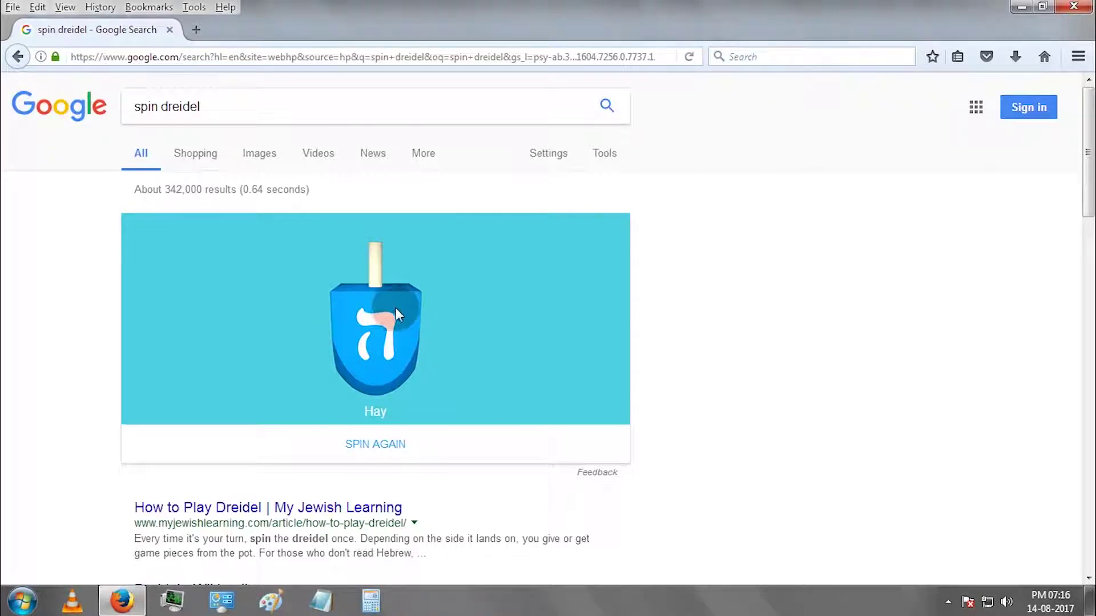
left_click(666, 403)
type("roll a")
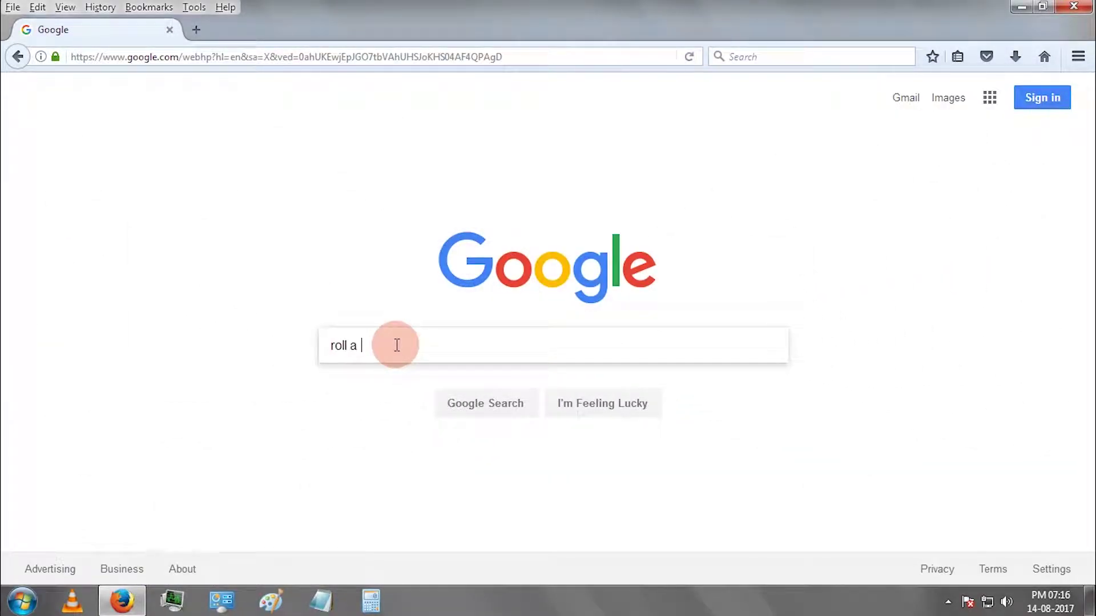
type("die")
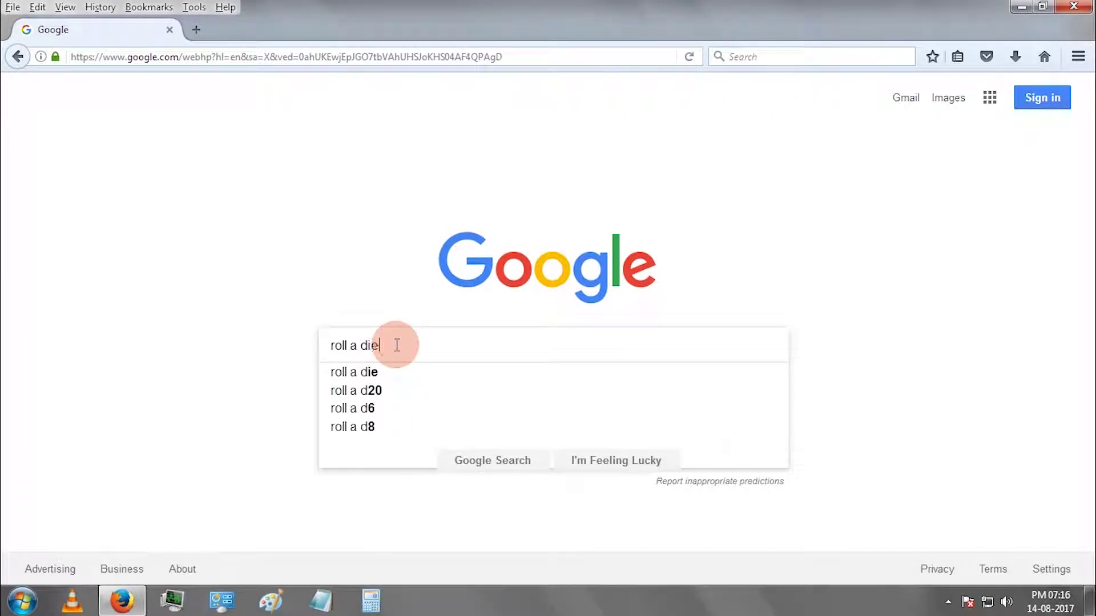
- Search 'roll a die' and roll again, run 'do a barrel roll' twice, then go back home
key("Return")
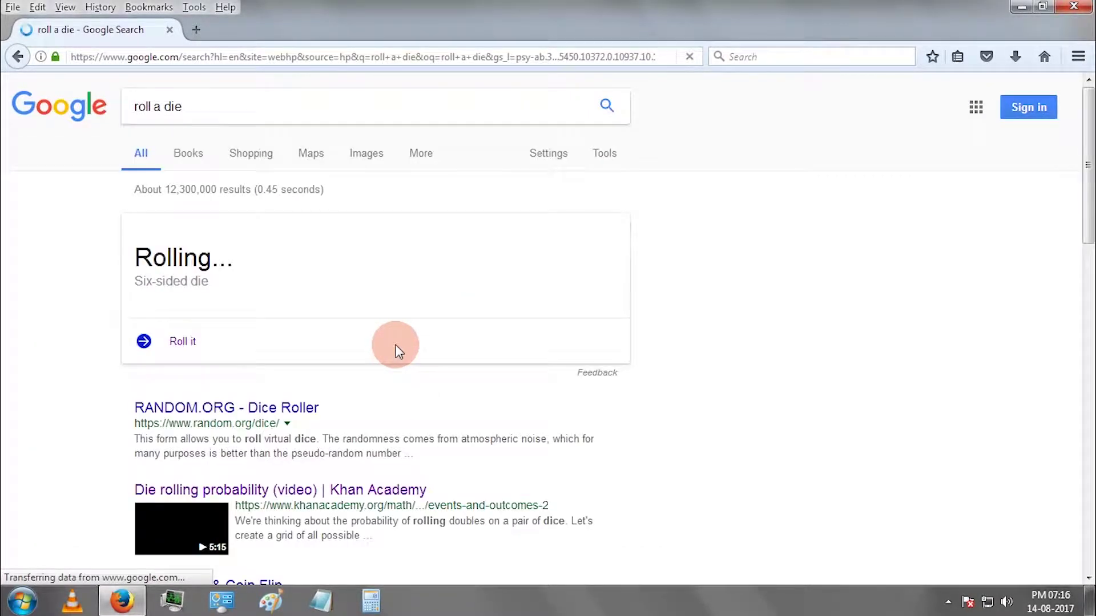
left_click(182, 343)
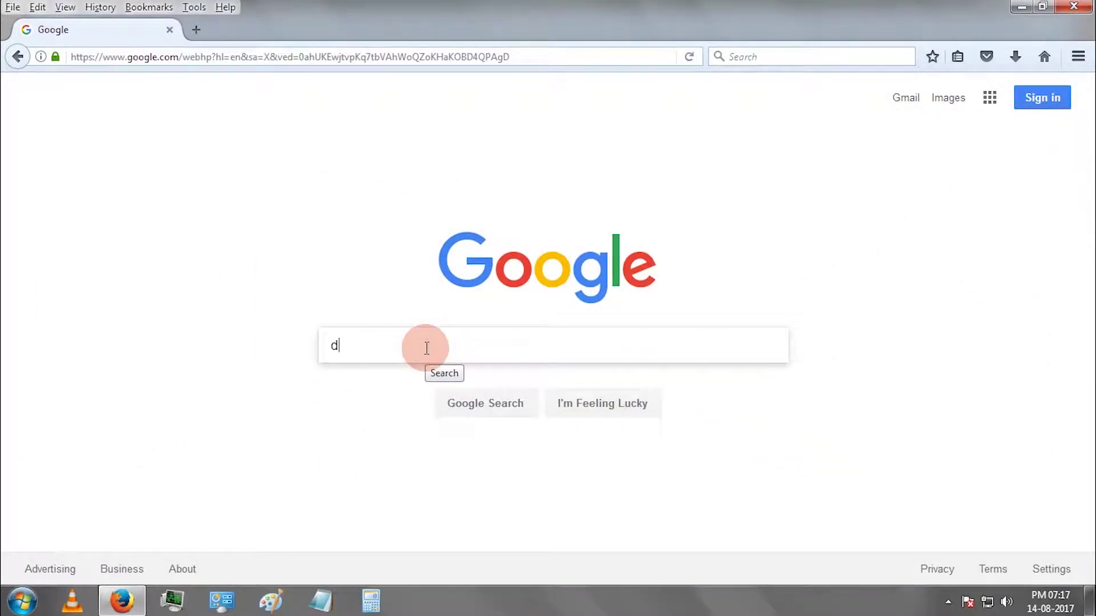
type("o a ba")
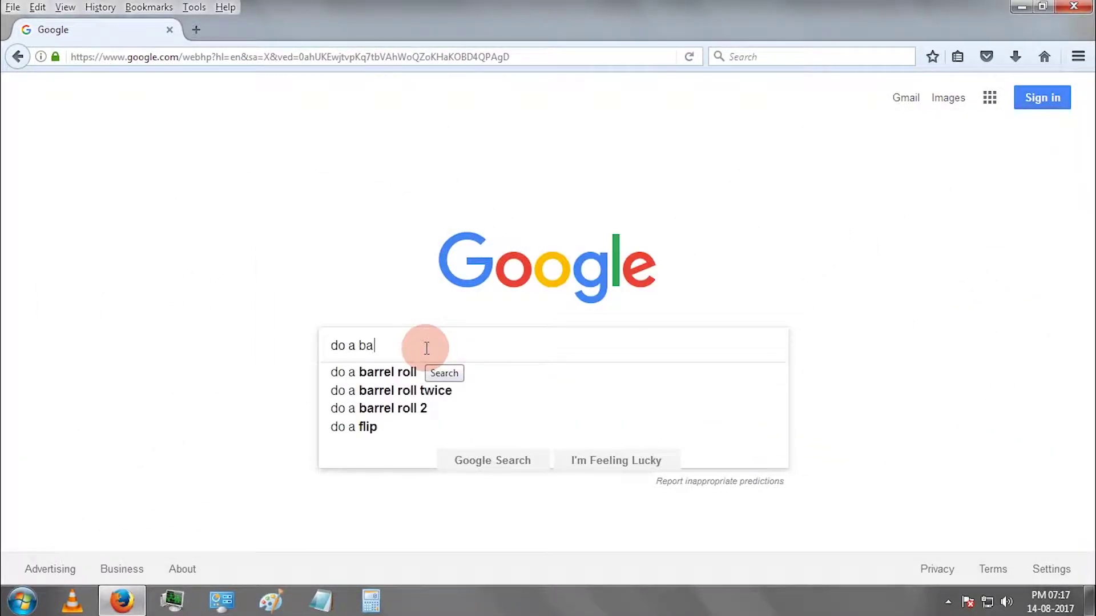
type("rrel roll")
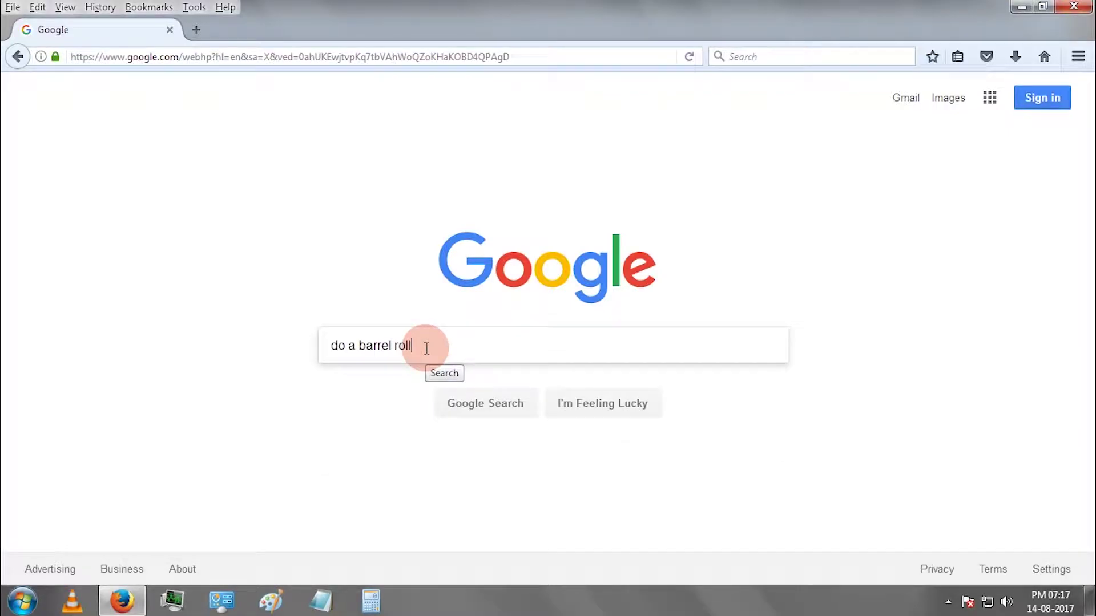
key("Return")
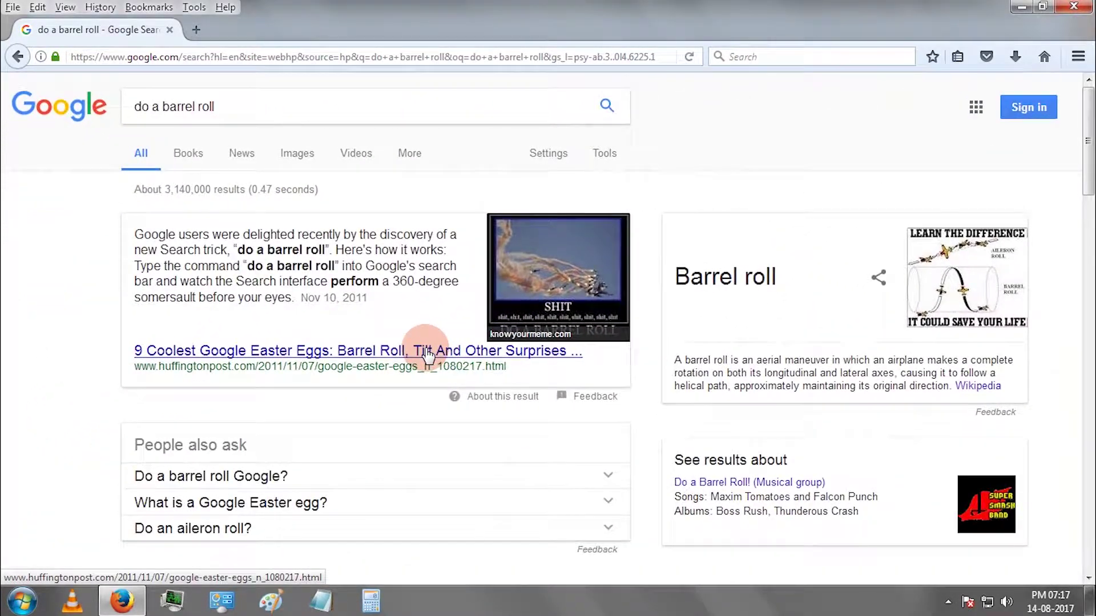
left_click(229, 109)
key("Return")
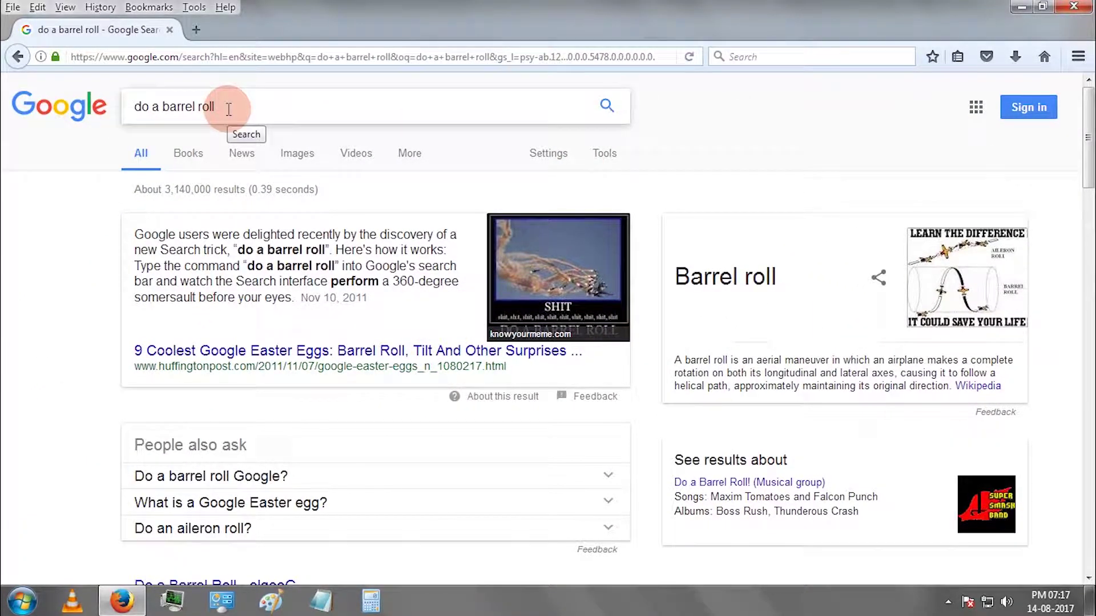
key("alt+Left")
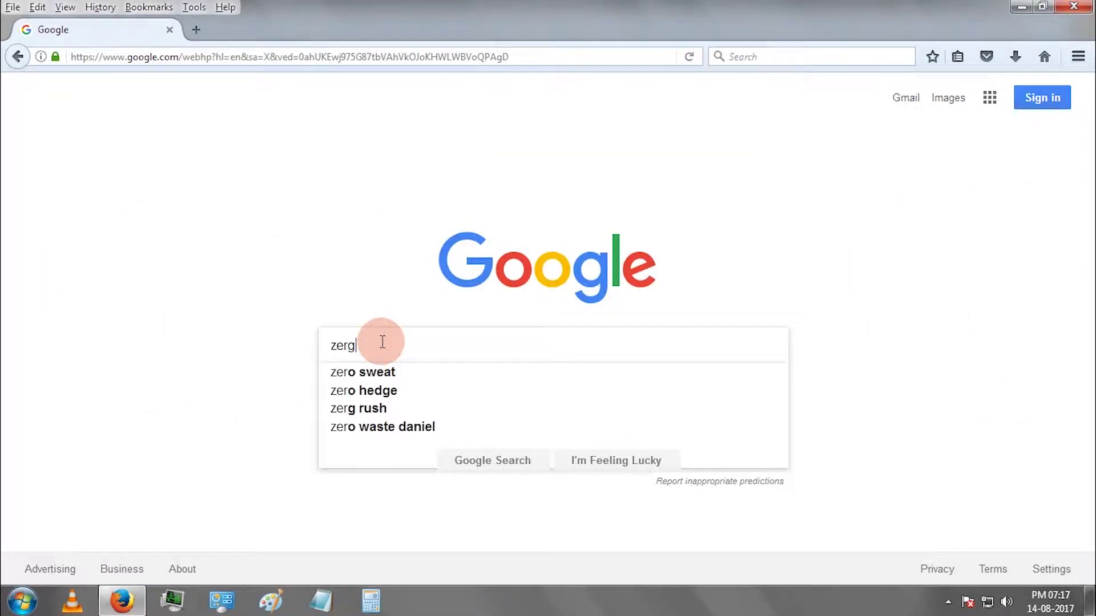
type(" rush")
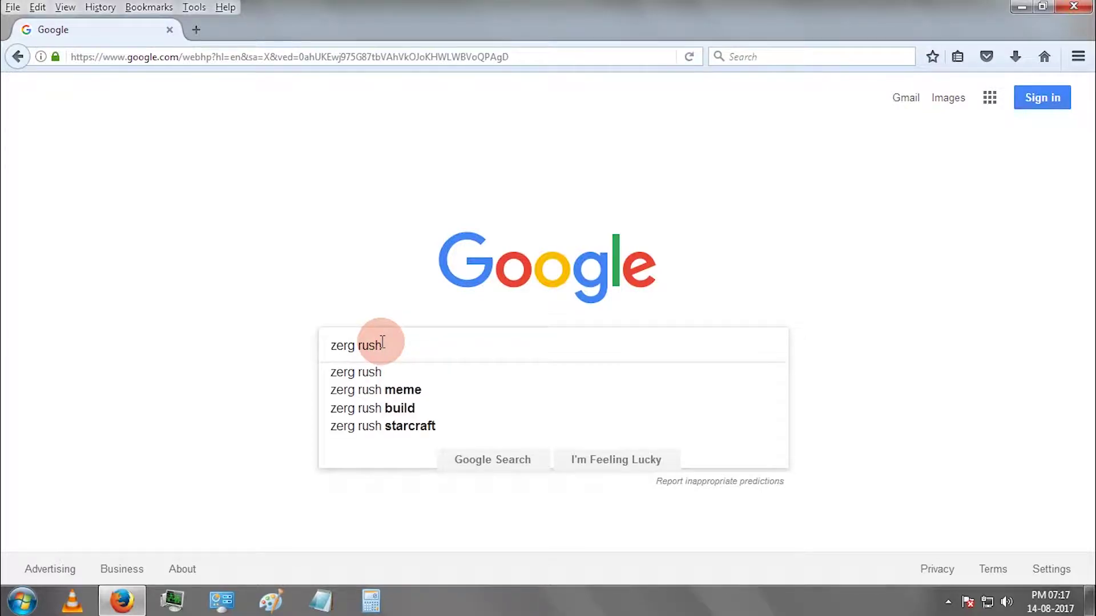
- Search 'zerg rush' and destroy the attacking o's across the results page
key("Return")
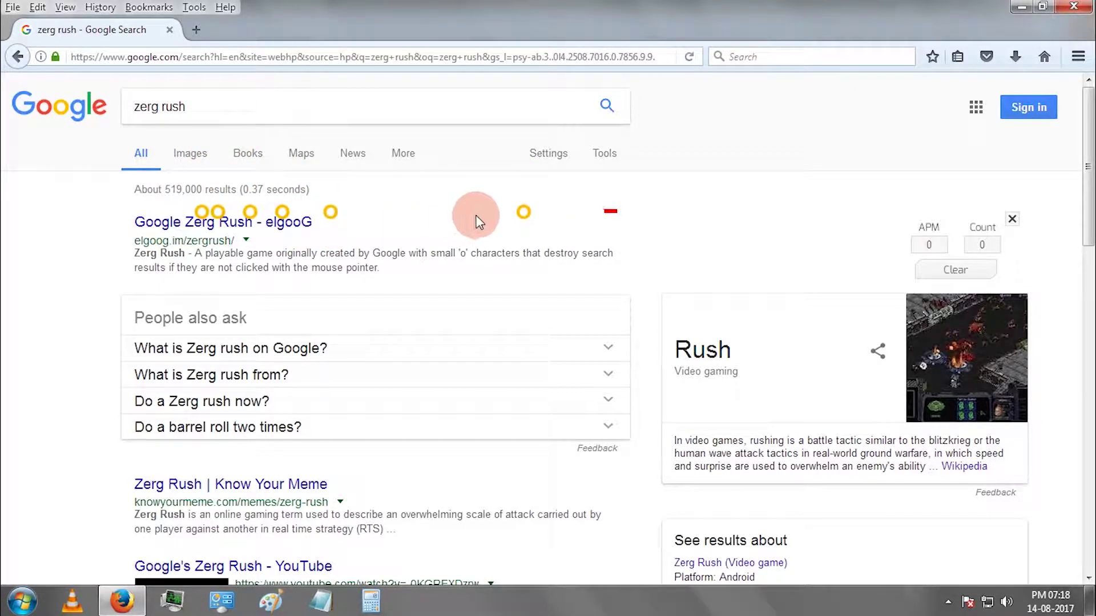
left_click(522, 287)
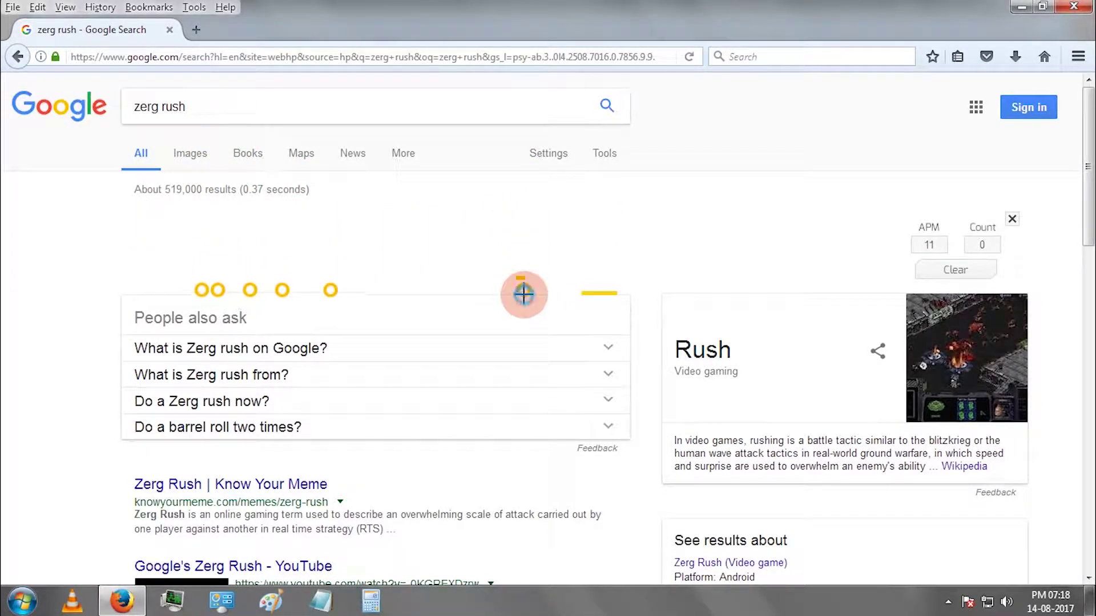
left_click(524, 291)
left_click(312, 349)
left_click(334, 363)
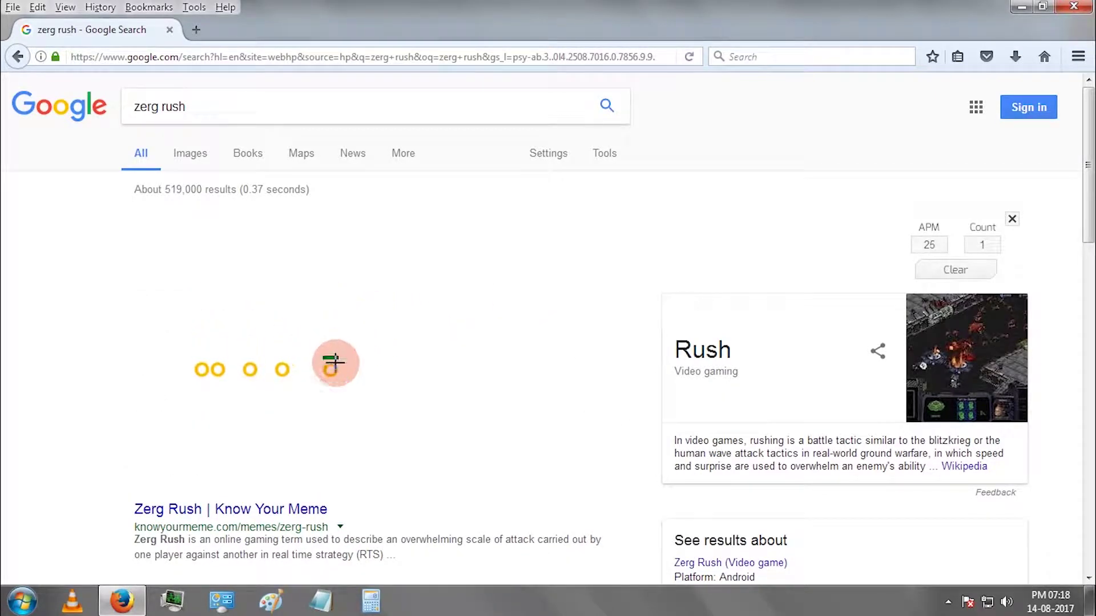
left_click(326, 432)
left_click(330, 450)
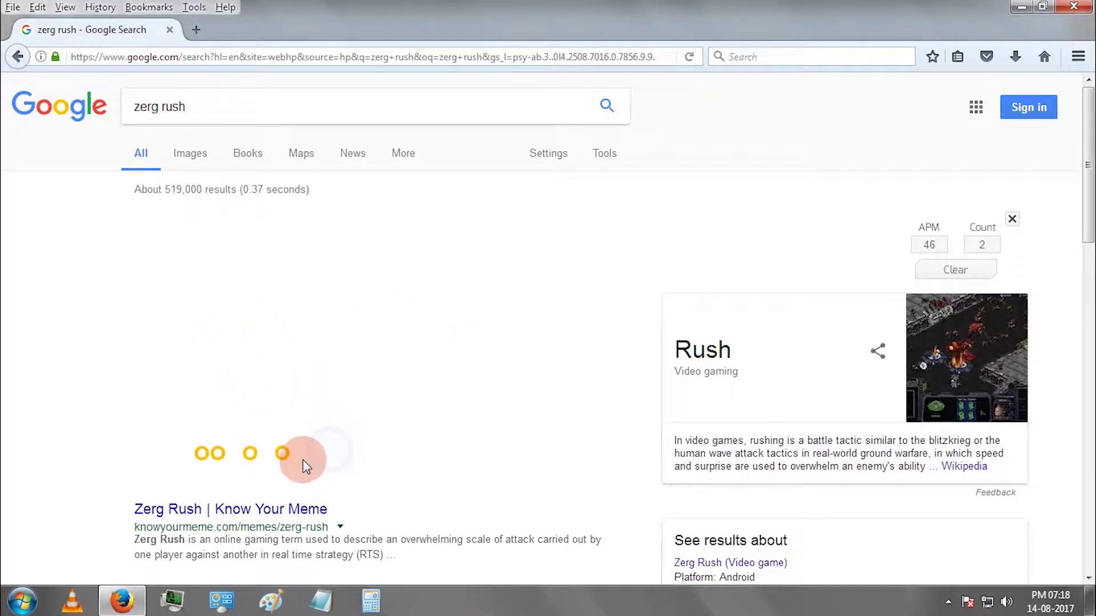
left_click(289, 447)
left_click(287, 463)
left_click(254, 486)
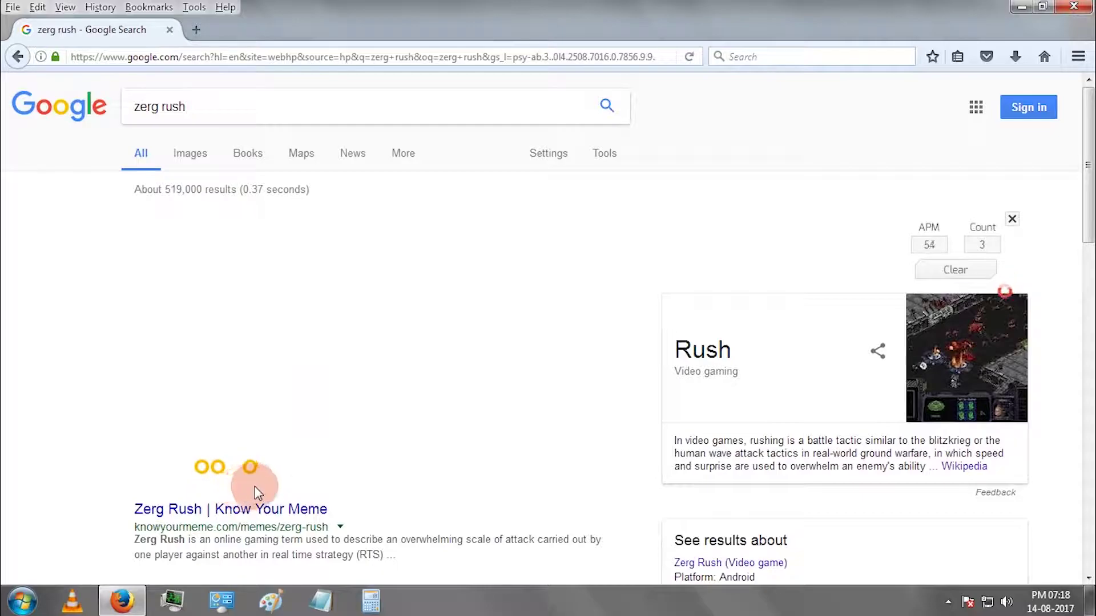
scroll(252, 472, "down", 5)
left_click(608, 347)
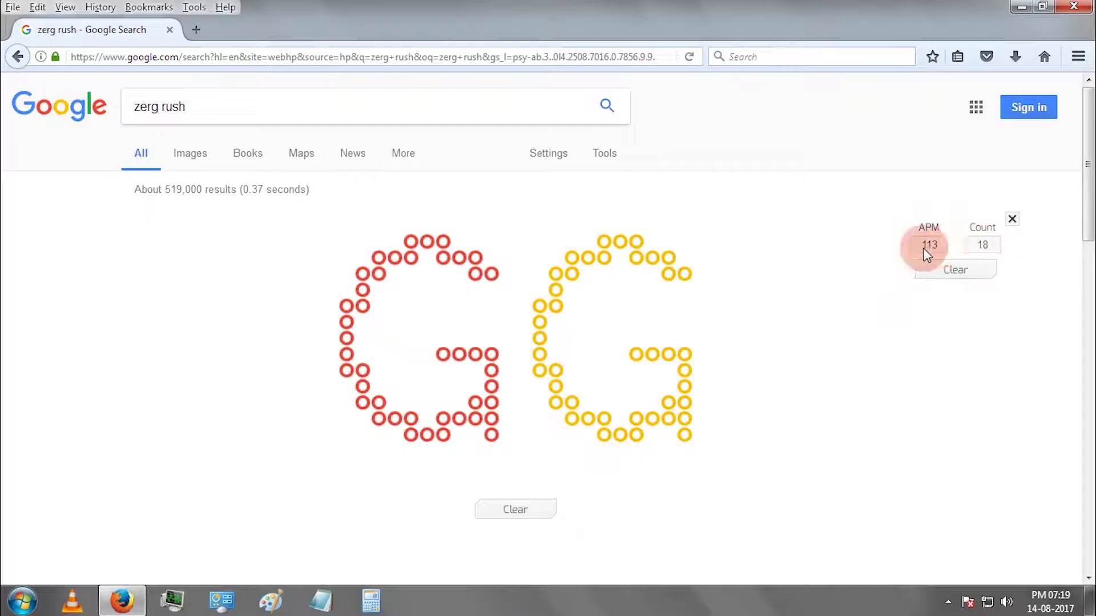
- Clear the GG screen and select the 'zerg rush' query for replacement
left_click(939, 273)
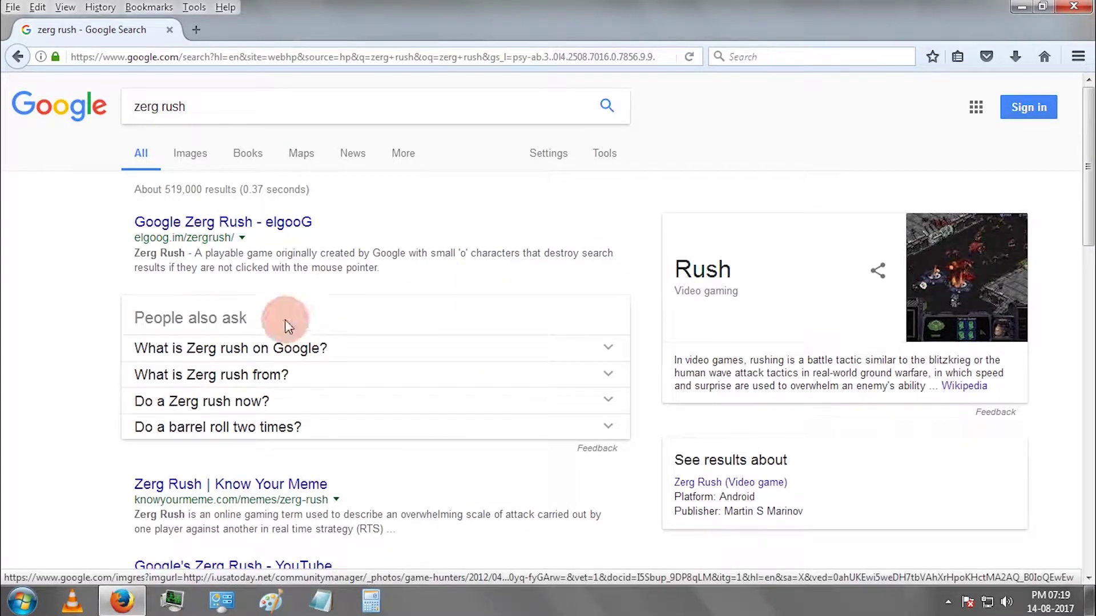
left_click(224, 106)
left_click_drag(223, 106, 3, 104)
type("fun fac")
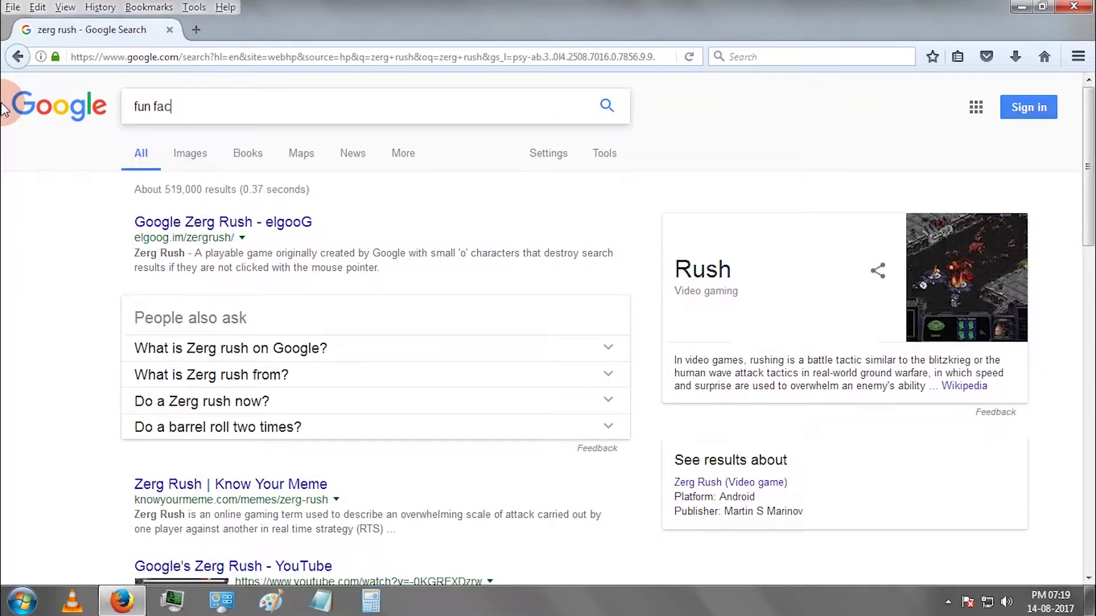
type("ts")
- Search 'fun facts' and get another question answered
key("Return")
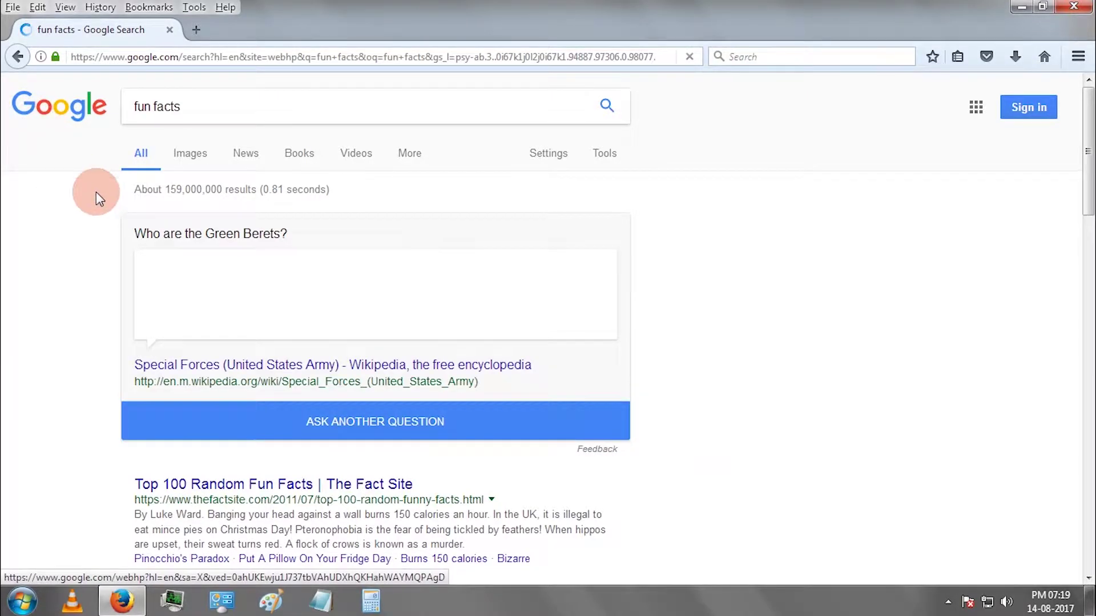
left_click(338, 425)
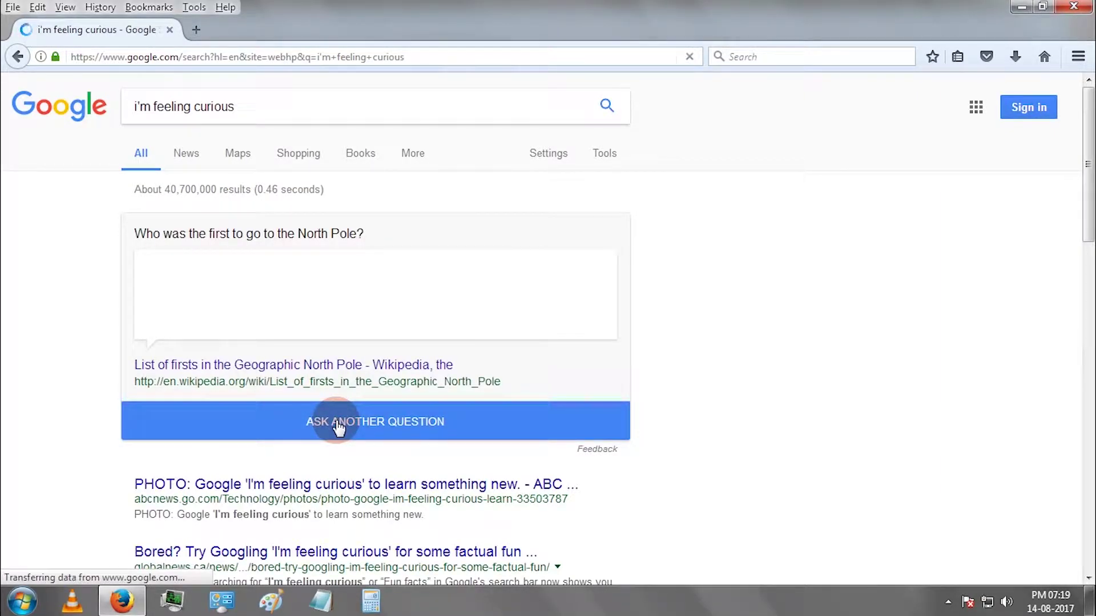
left_click_drag(178, 291, 247, 294)
type("so")
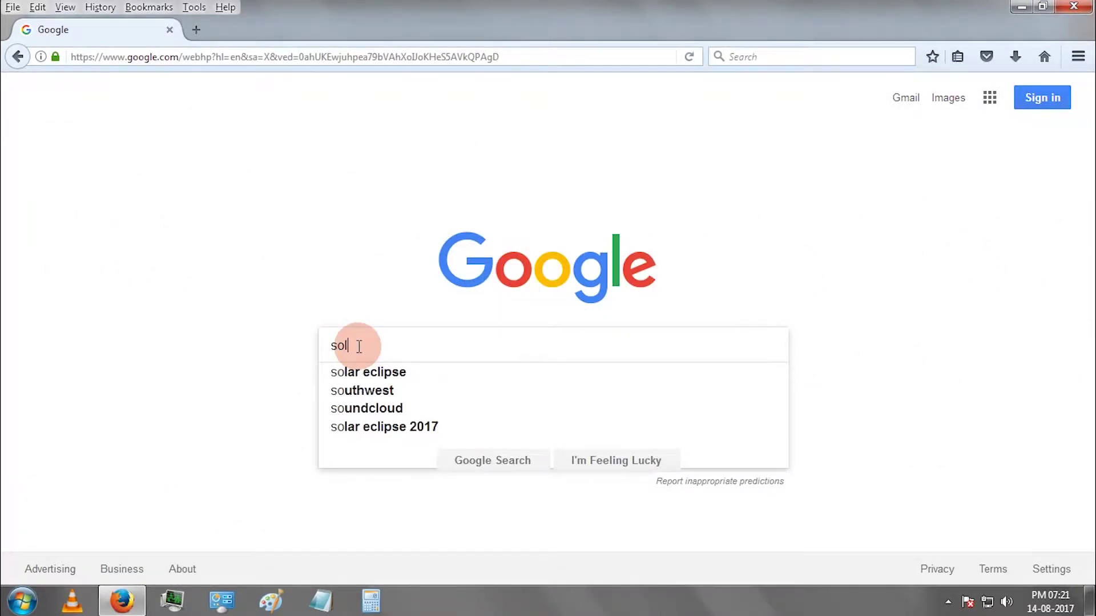
type("i")
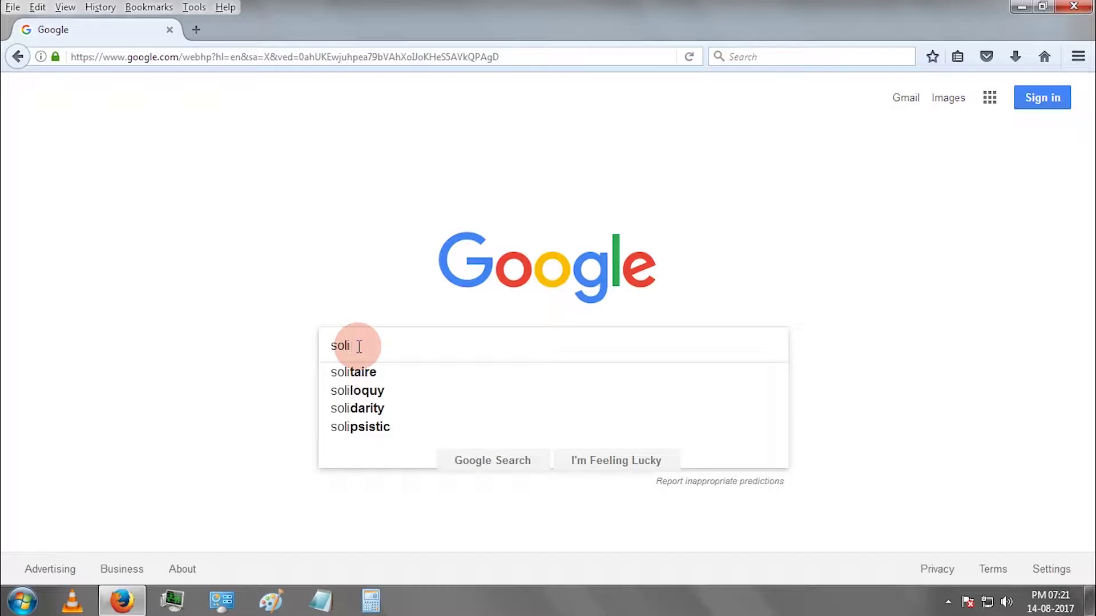
- Search 'solitaire', start an Easy game, and return to the Google homepage
key("Down")
key("Return")
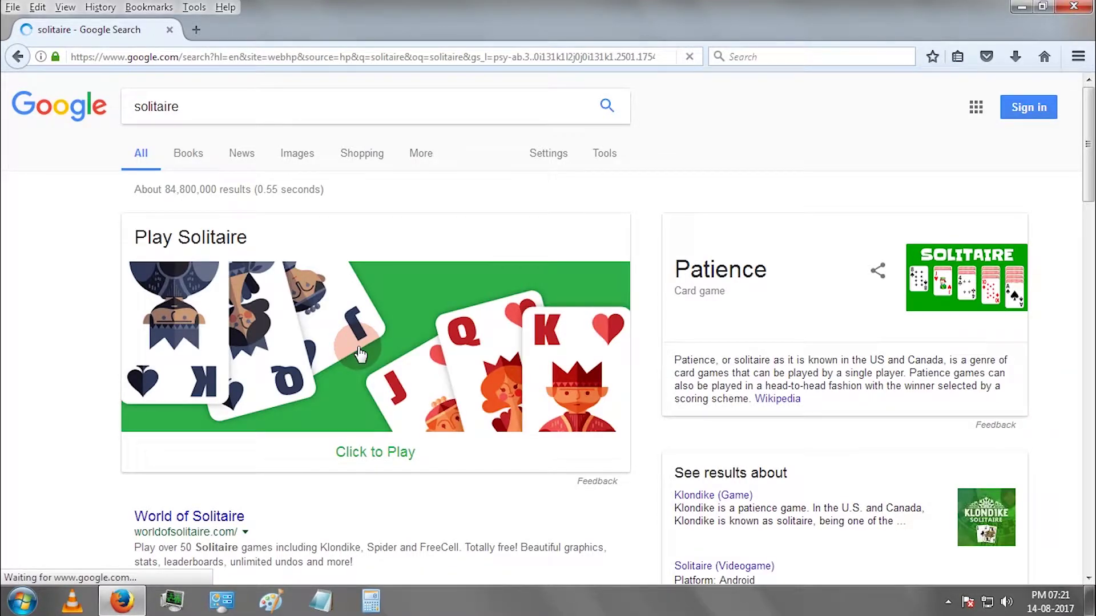
left_click(358, 452)
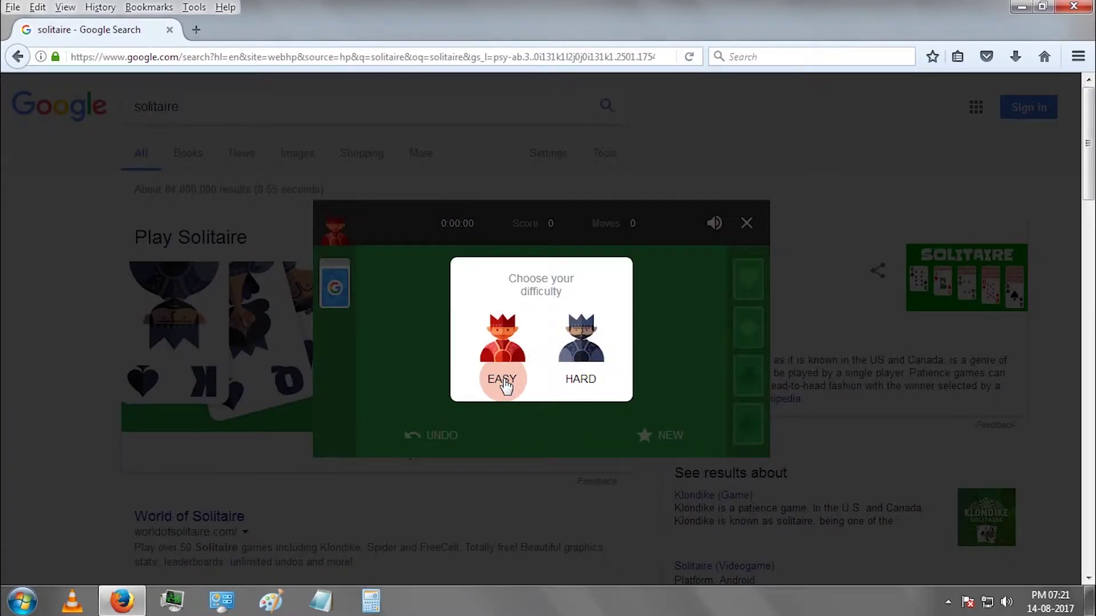
left_click(502, 379)
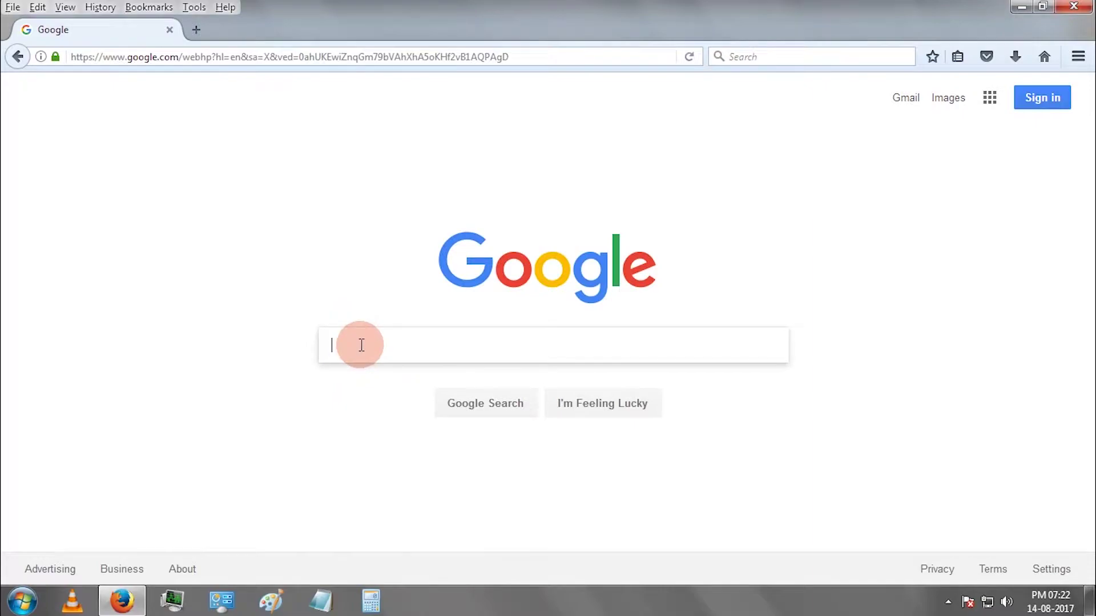
left_click(360, 345)
type("tac ")
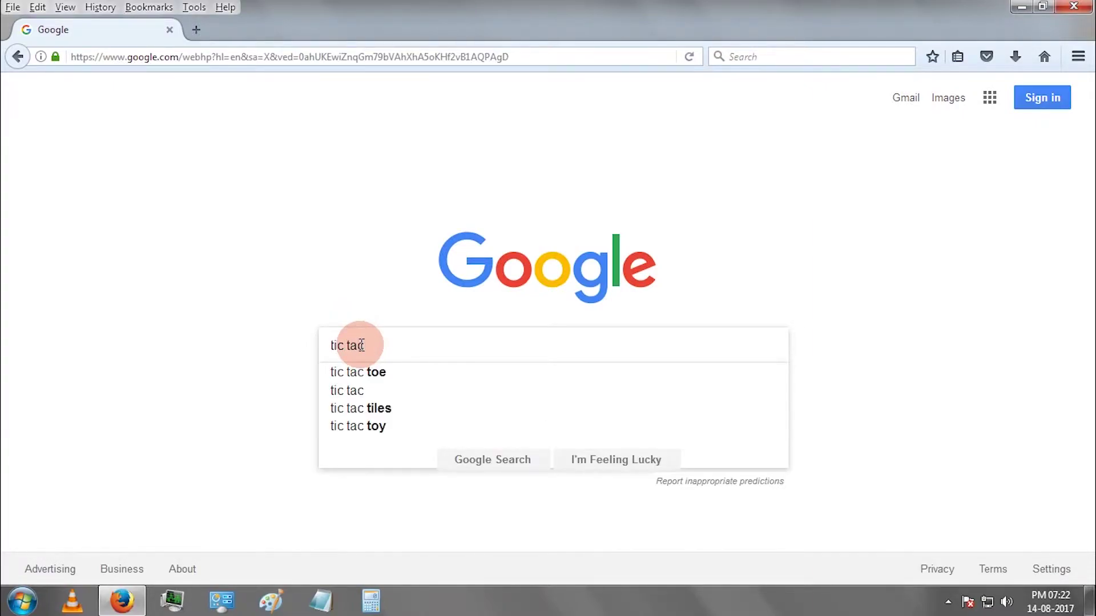
type("toe")
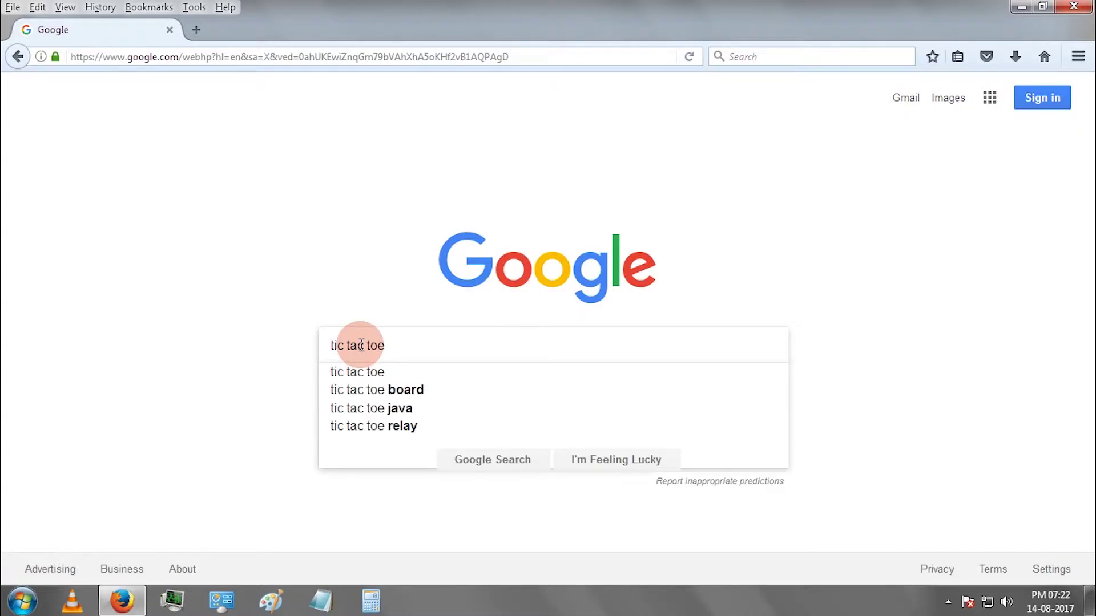
- Search 'tic tac toe' and win with X in the centre and top-left cells
key("Return")
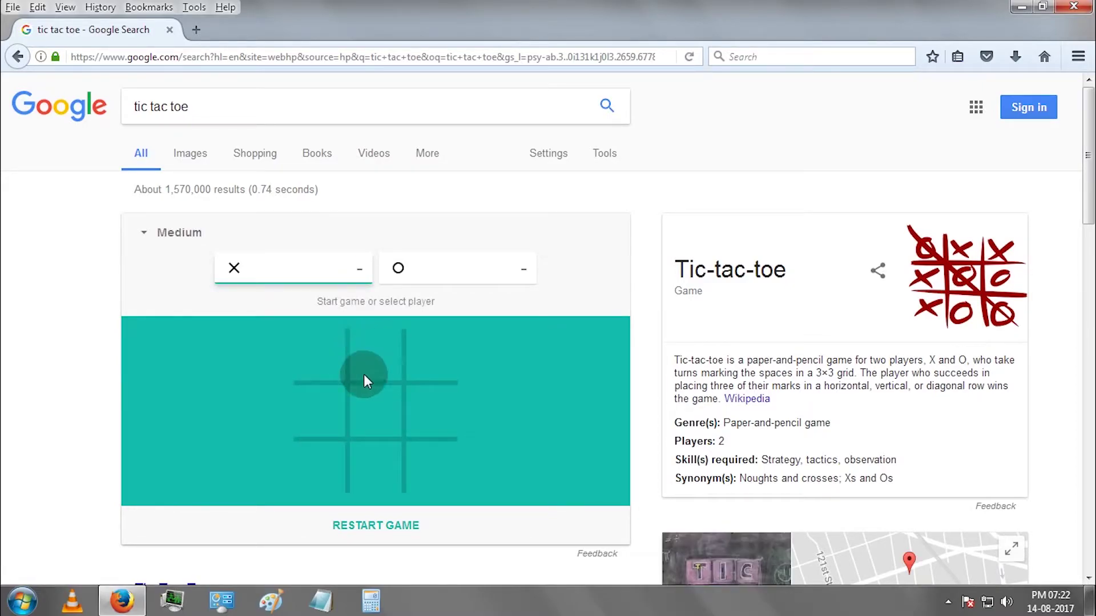
left_click(368, 410)
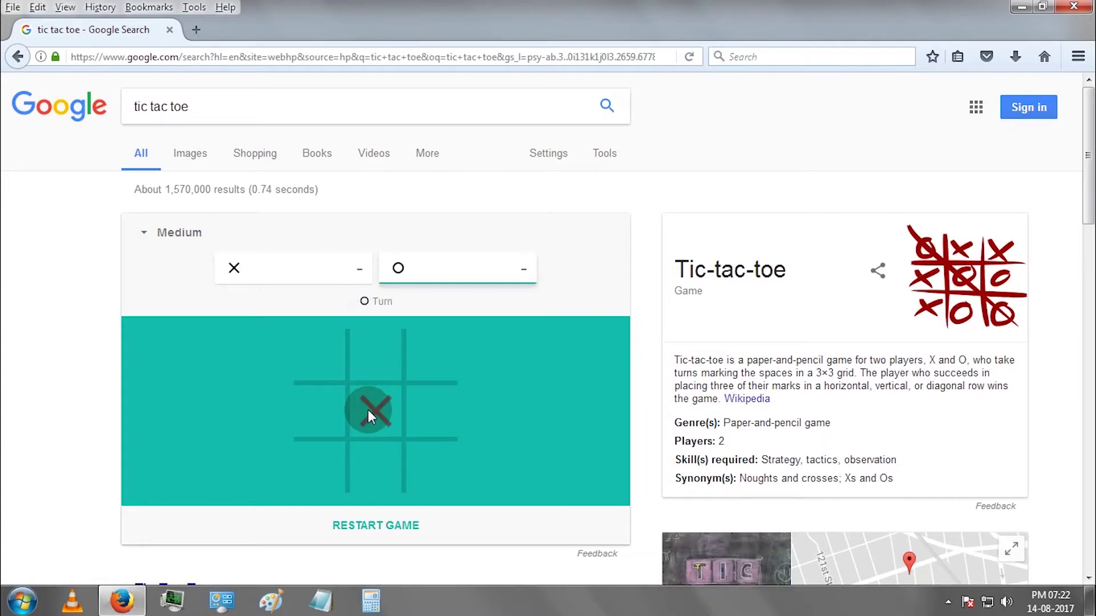
left_click(324, 350)
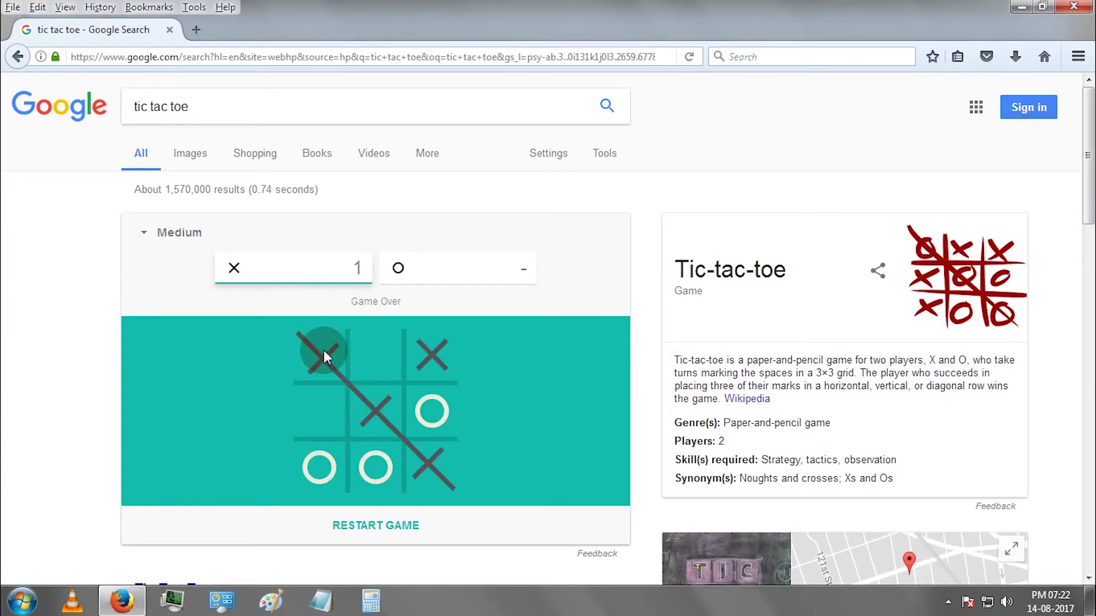